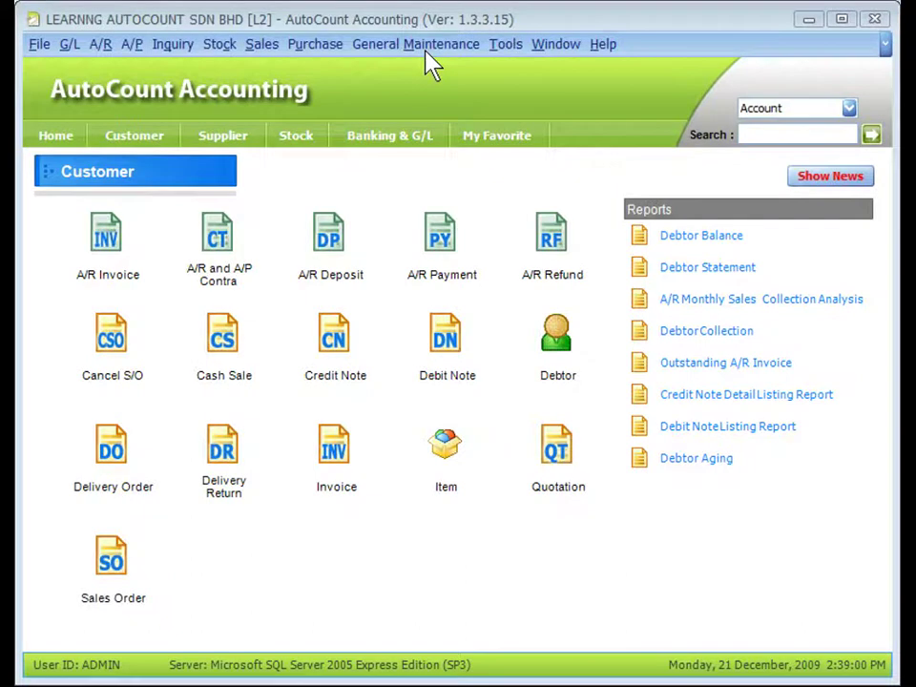
Open Document Numbering Format Maintenance from the General Maintenance menu.
{"action": "left_click", "coordinate": [430, 46]}
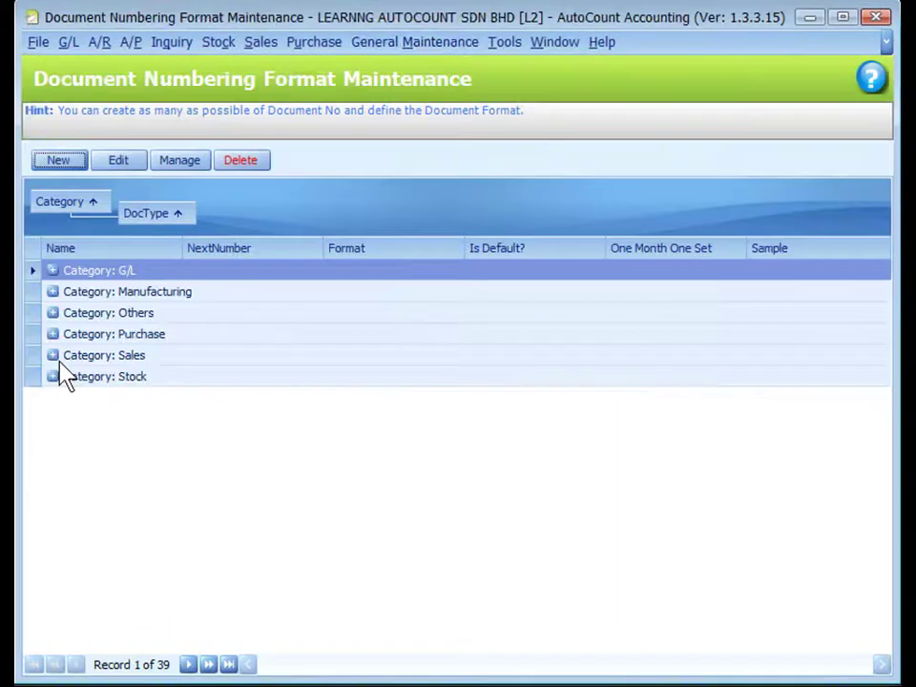
{"action": "left_click", "coordinate": [64, 376]}
Expand Sales and Quotation to view QT Default, then open a new Quotation format entry.
{"action": "left_click", "coordinate": [54, 355]}
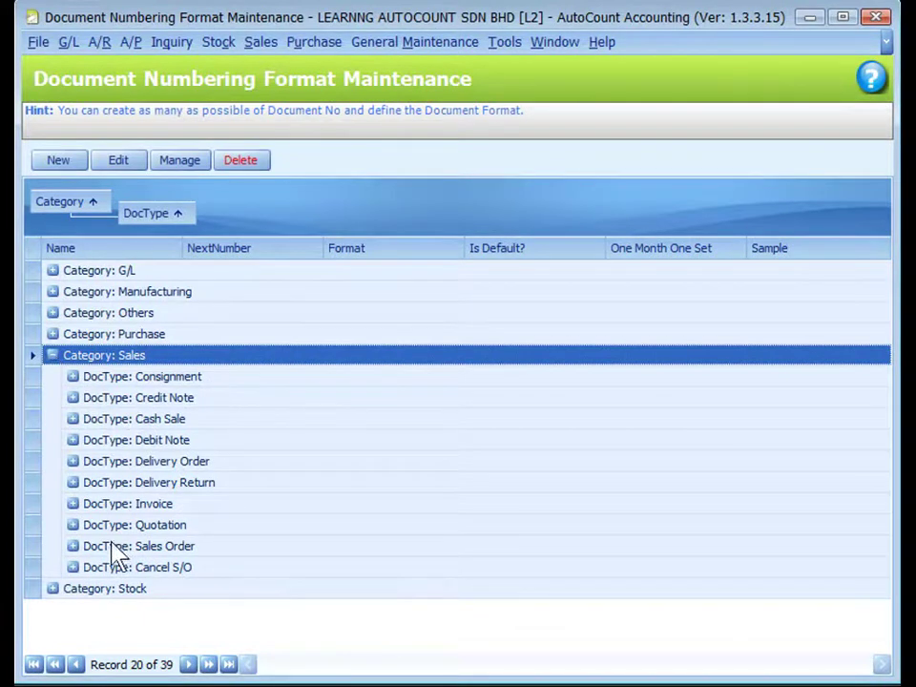
{"action": "left_click", "coordinate": [73, 527]}
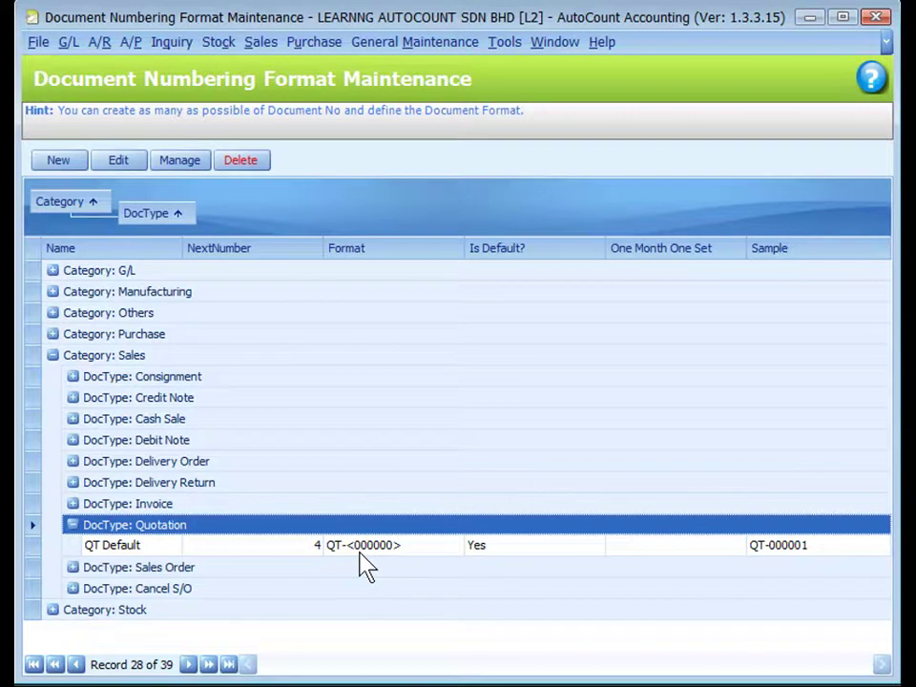
{"action": "left_click", "coordinate": [344, 527]}
Start a new Quotation numbering format named Q1.
{"action": "left_click", "coordinate": [65, 161]}
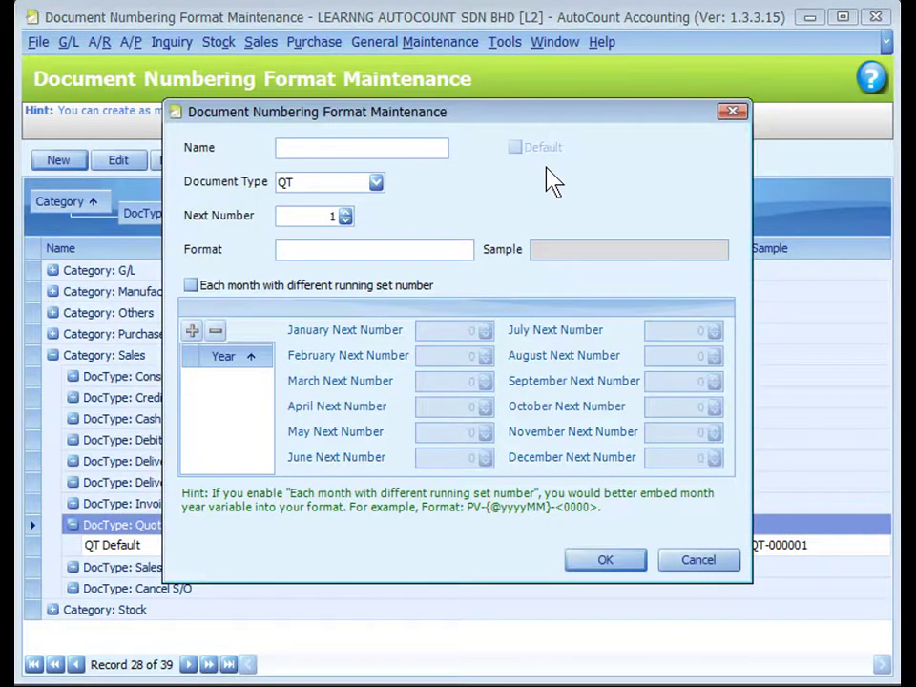
{"action": "type", "text": "Q1"}
{"action": "left_click", "coordinate": [544, 162]}
{"action": "left_click", "coordinate": [543, 162]}
{"action": "left_click", "coordinate": [306, 249]}
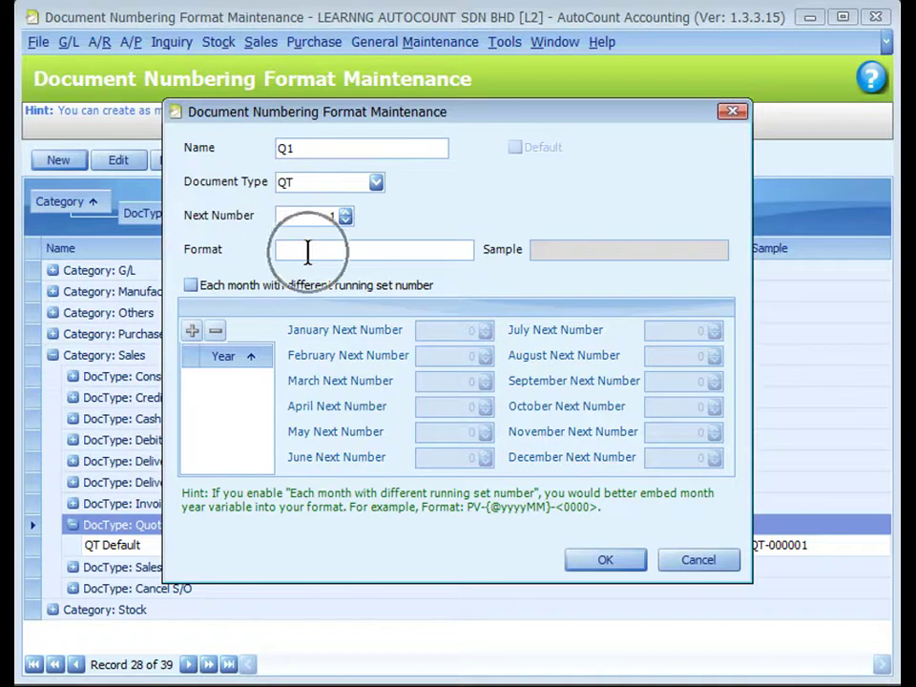
{"action": "left_click", "coordinate": [279, 509]}
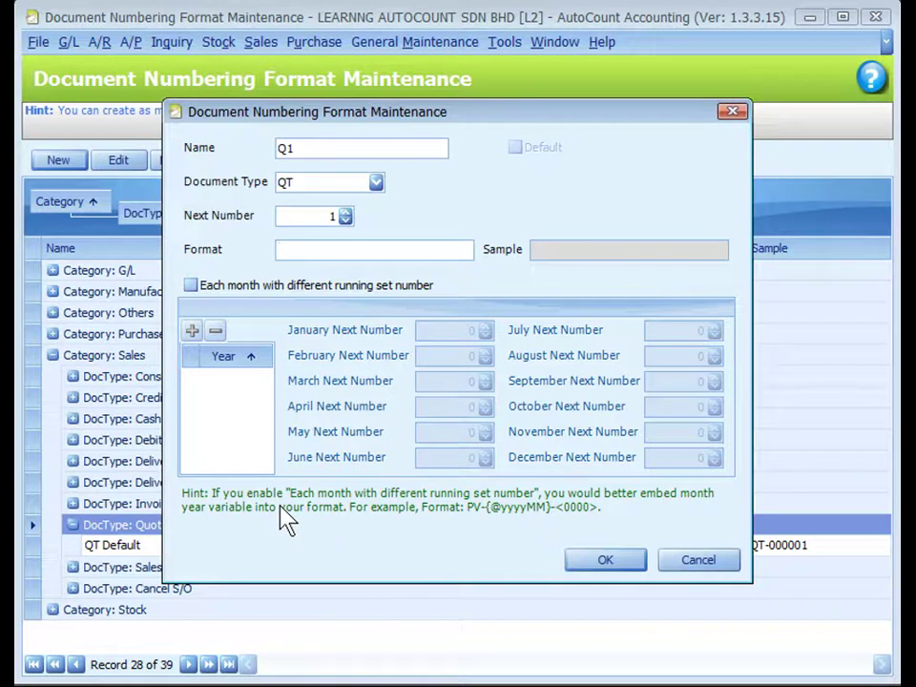
{"action": "type", "text": "Q-<0000>-{@yyyy/MM}"}
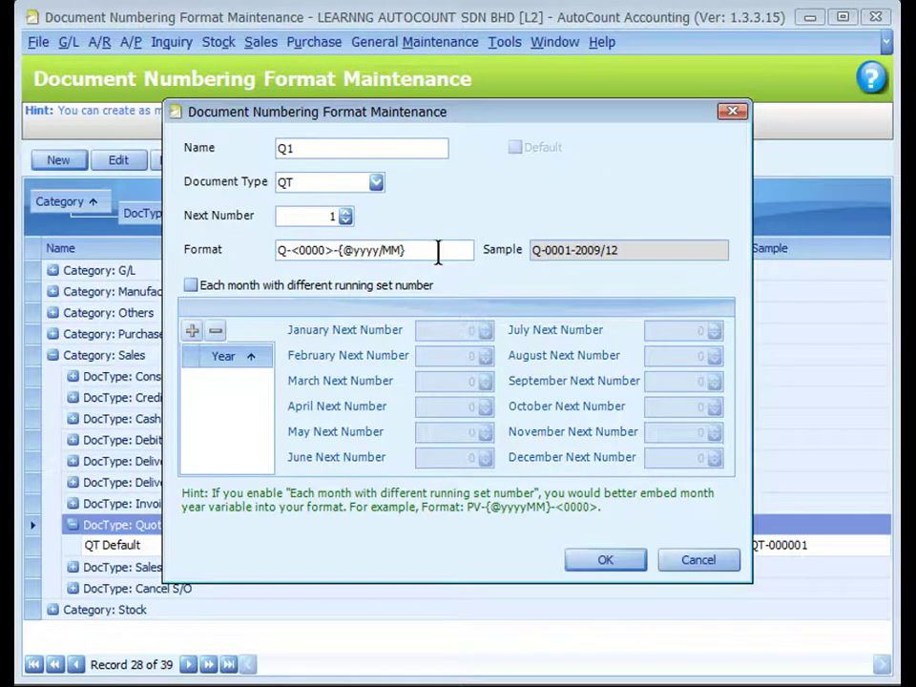
{"action": "left_click", "coordinate": [635, 249]}
{"action": "left_click", "coordinate": [636, 250]}
Try monthly running numbers with years 2009 and 2010, turn them off, and save Q1.
{"action": "left_click", "coordinate": [191, 285]}
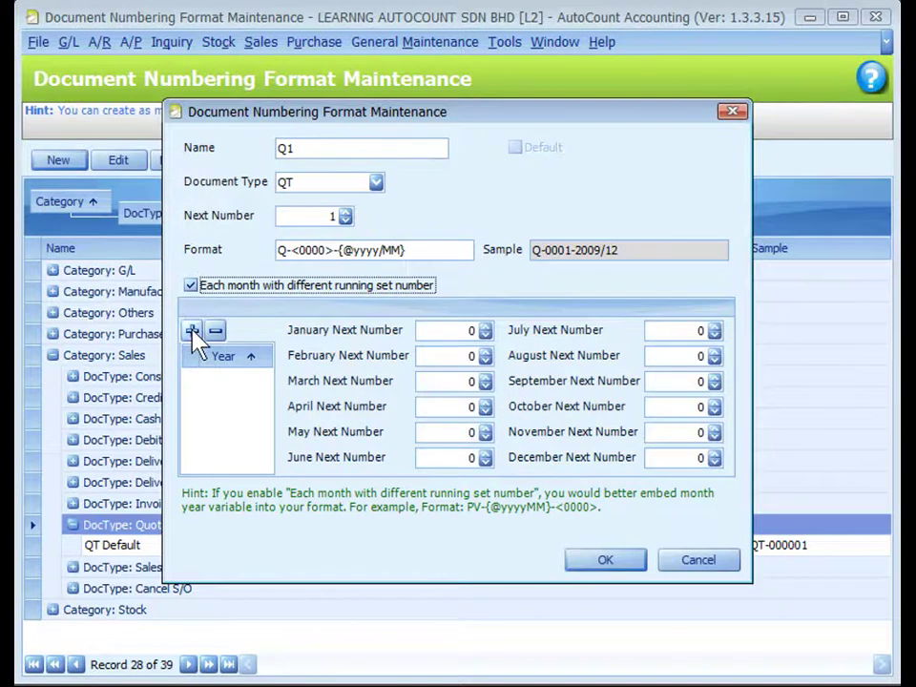
{"action": "left_click", "coordinate": [192, 330]}
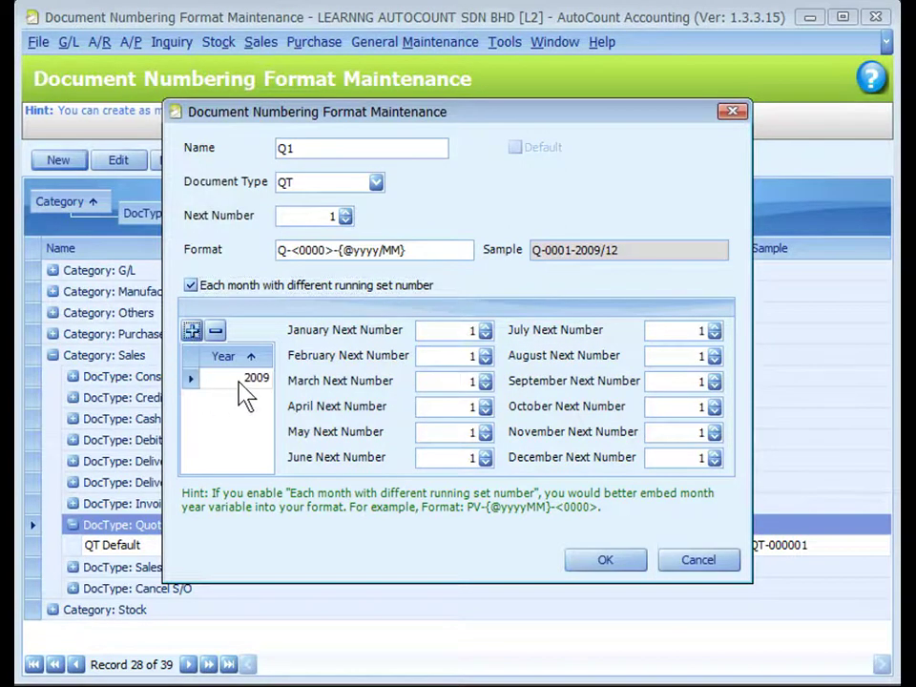
{"action": "left_click", "coordinate": [192, 330]}
{"action": "left_click", "coordinate": [225, 380]}
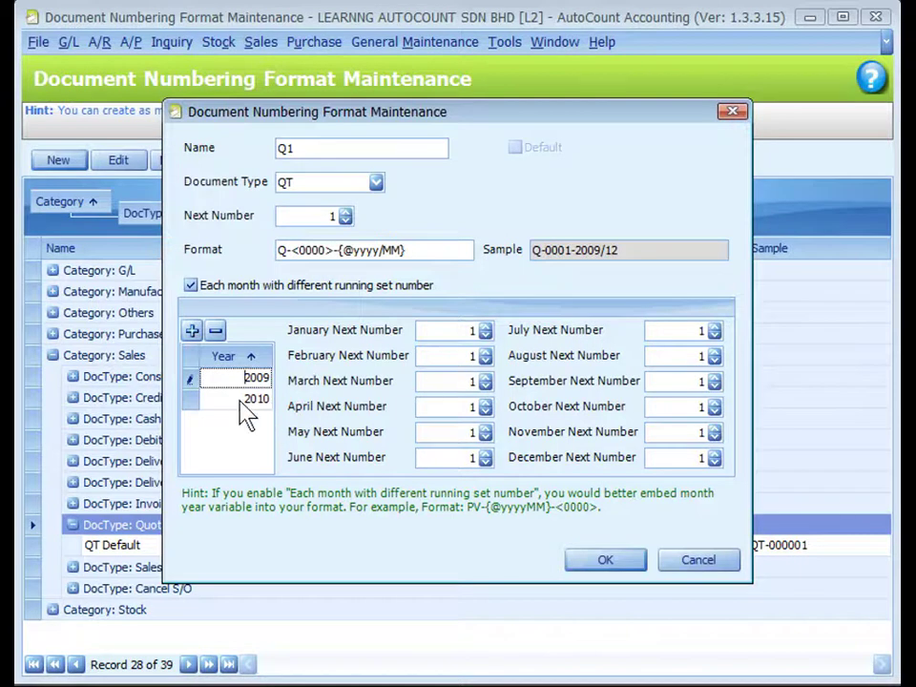
{"action": "left_click", "coordinate": [191, 284]}
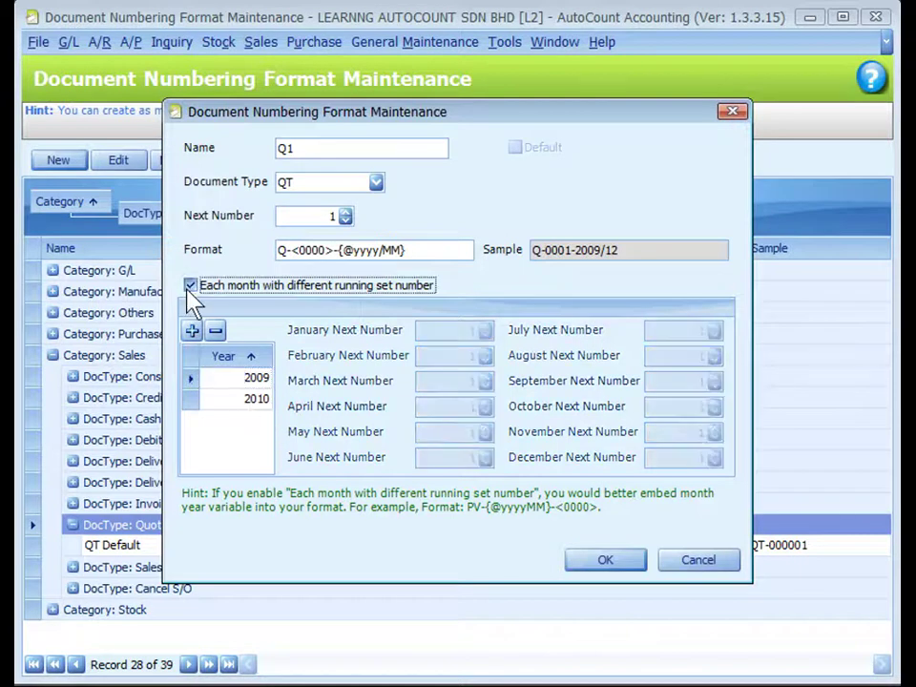
{"action": "left_click", "coordinate": [605, 563]}
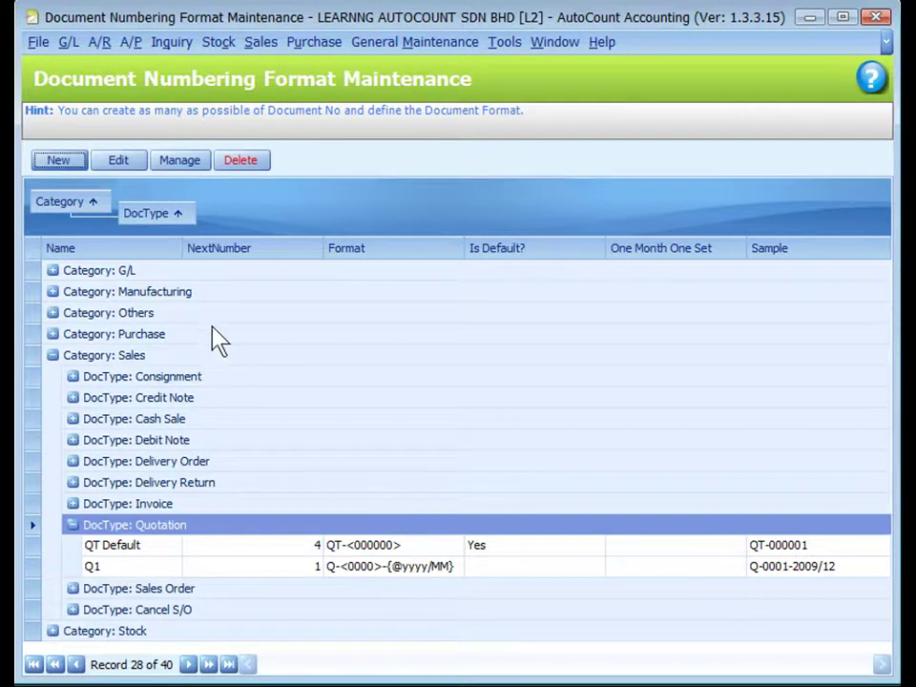
Make Q1 the default Quotation numbering format through Manage > Set Default.
{"action": "left_click", "coordinate": [178, 162]}
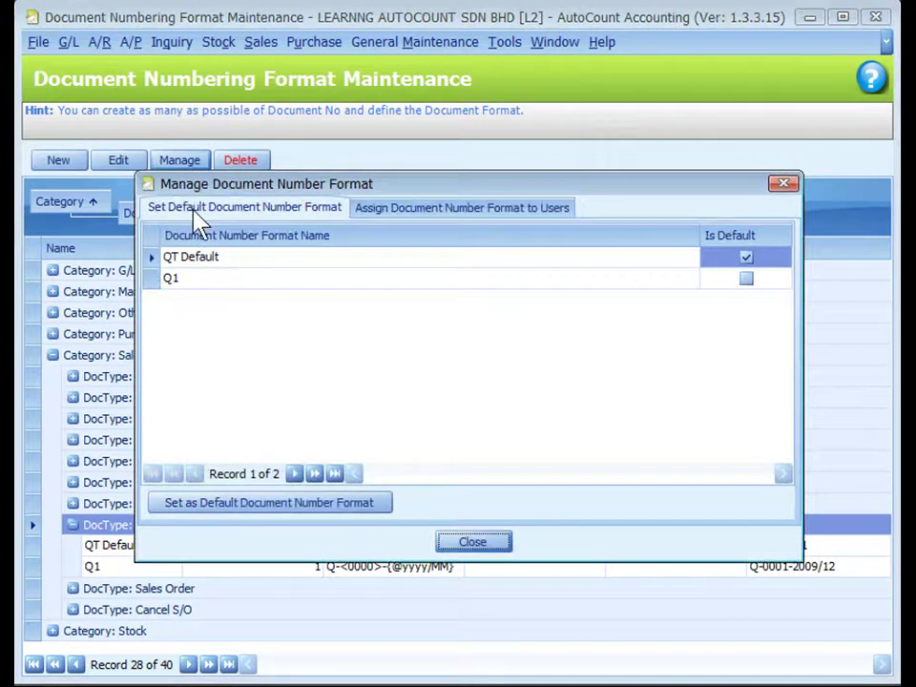
{"action": "left_click", "coordinate": [321, 286]}
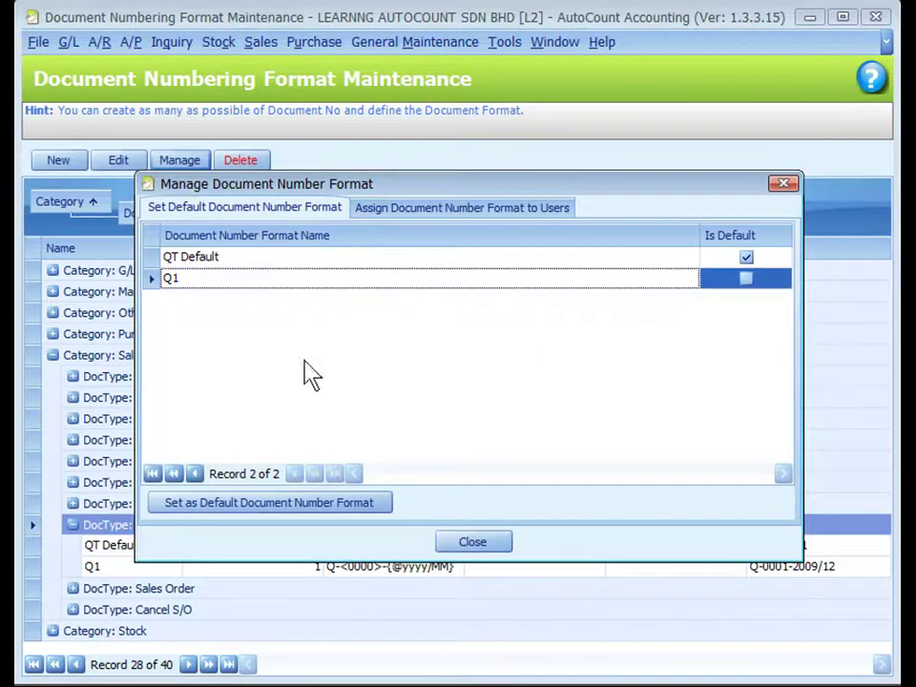
{"action": "left_click", "coordinate": [248, 507]}
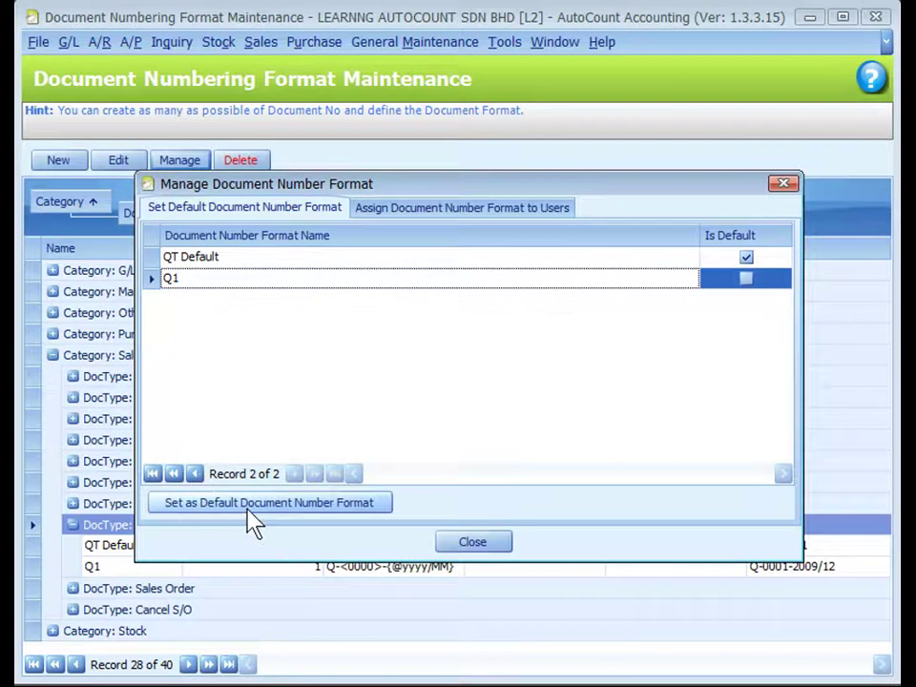
{"action": "left_click", "coordinate": [268, 511]}
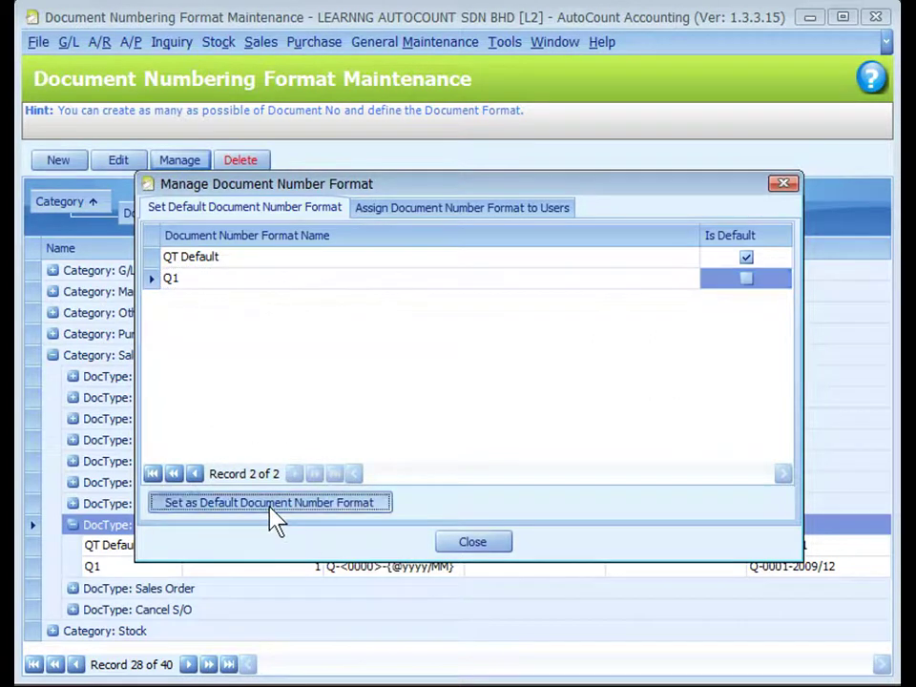
Review the ADMIN user's assigned quotation format, then close the numbering format windows.
{"action": "left_click", "coordinate": [422, 212]}
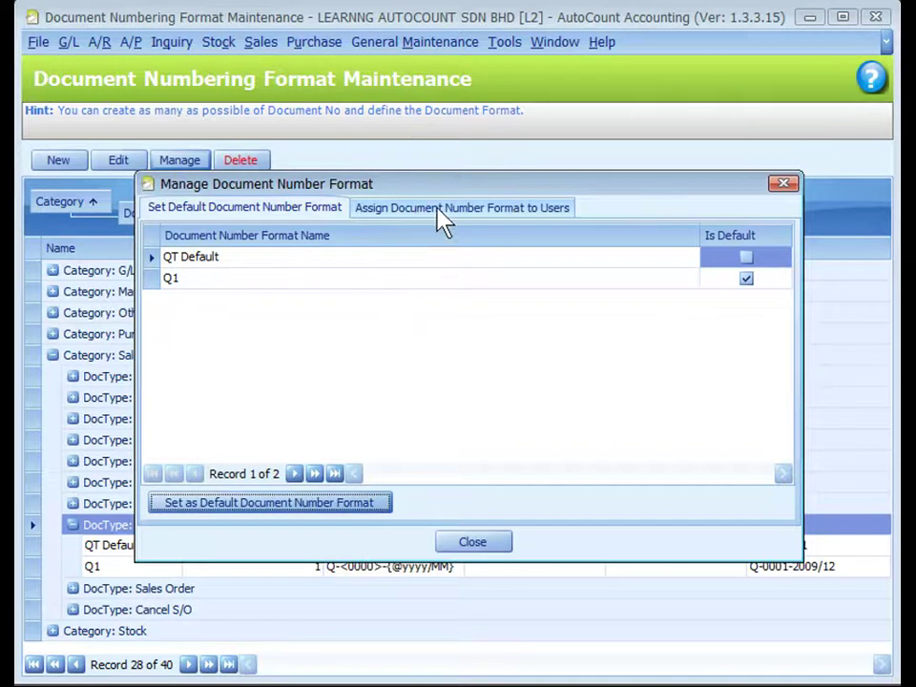
{"action": "left_click", "coordinate": [444, 214]}
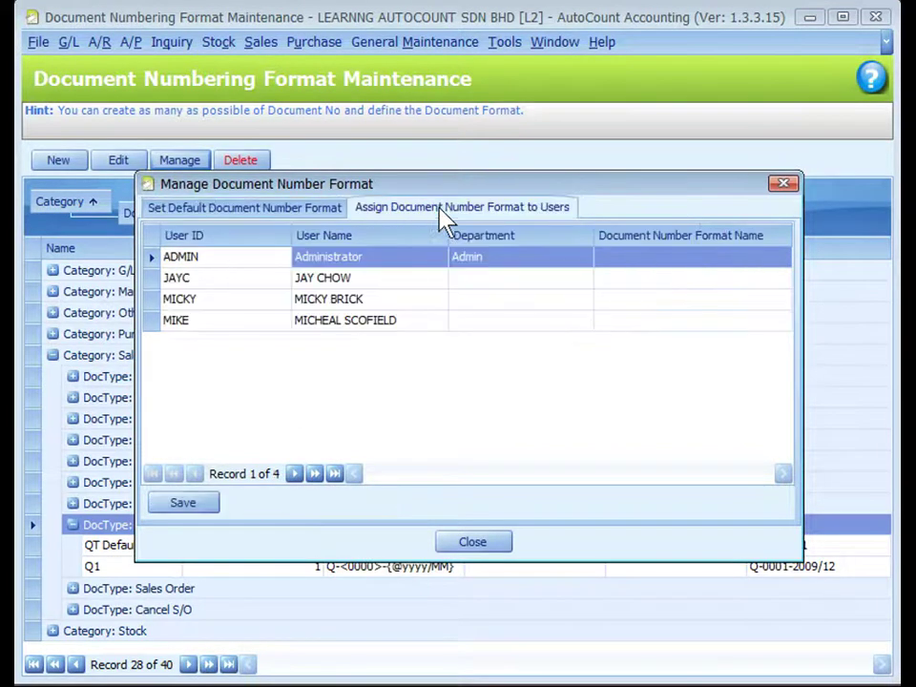
{"action": "left_click", "coordinate": [620, 258]}
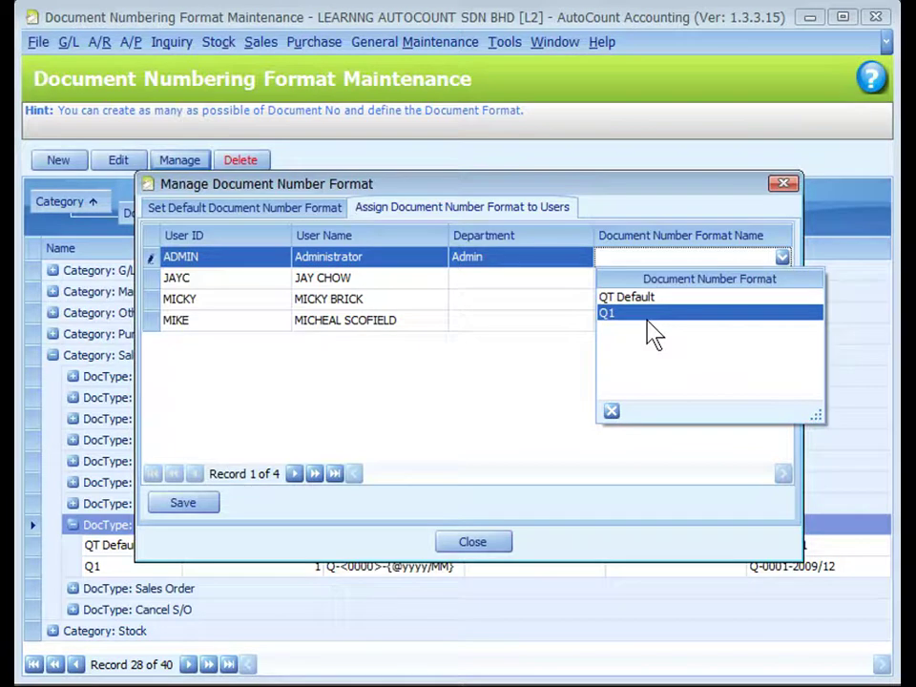
{"action": "left_click", "coordinate": [516, 401]}
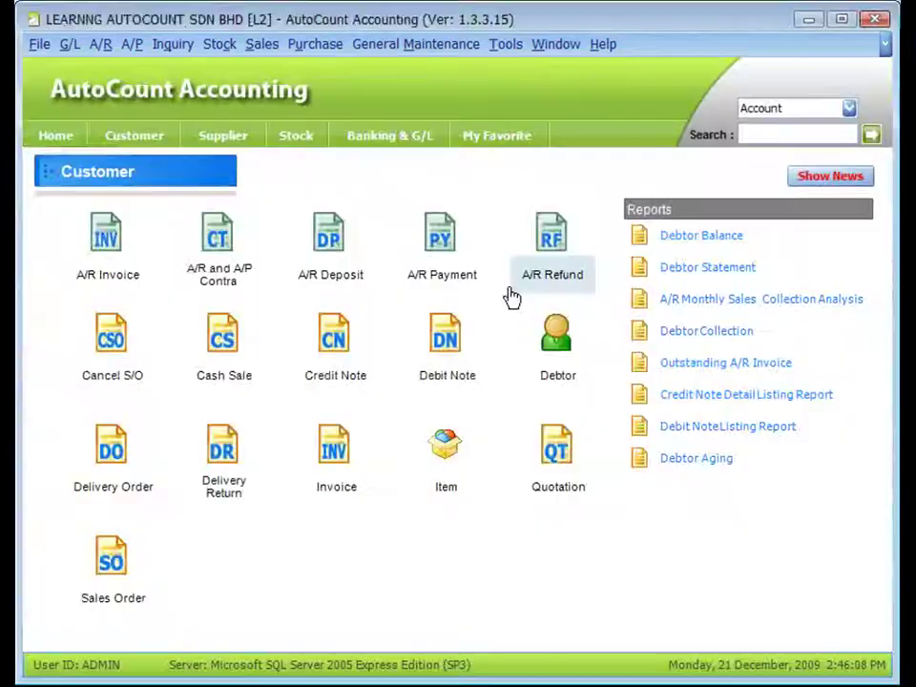
Close format management and open a new Sales quotation showing next number Q-0001-2009/12.
{"action": "left_click", "coordinate": [467, 543]}
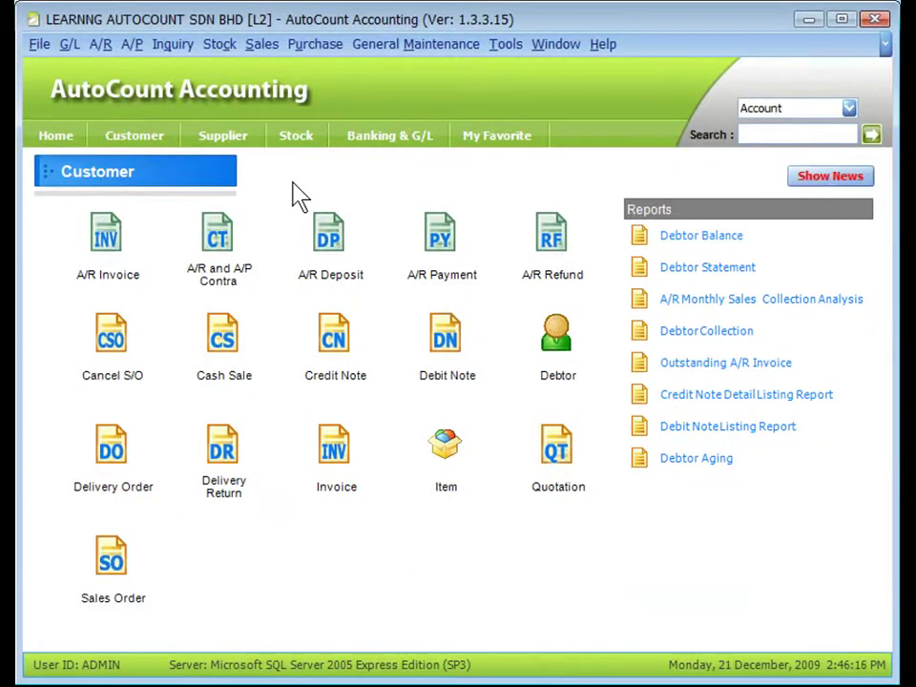
{"action": "left_click", "coordinate": [261, 44]}
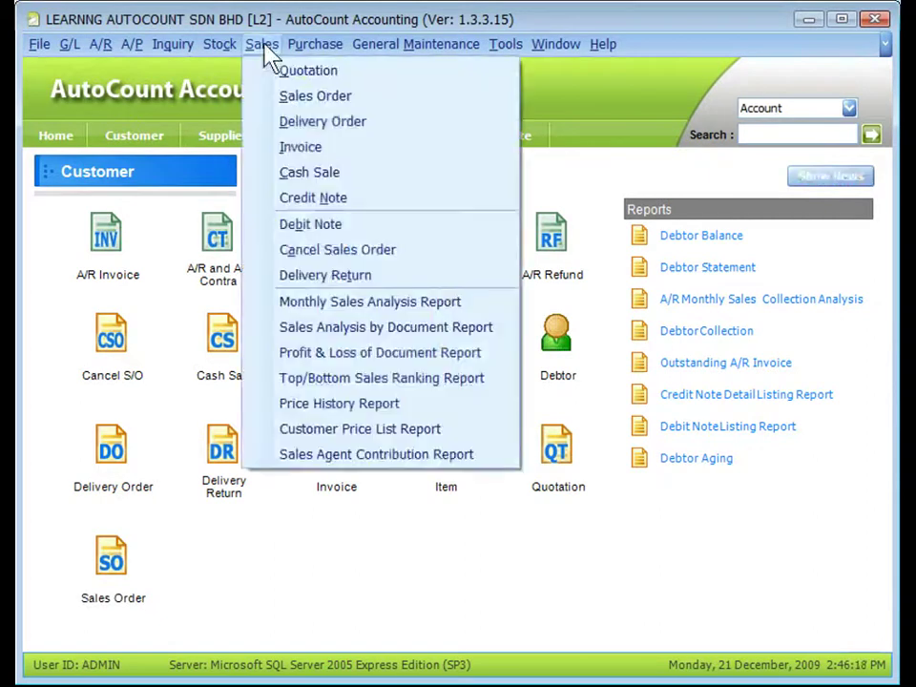
{"action": "left_click", "coordinate": [267, 69]}
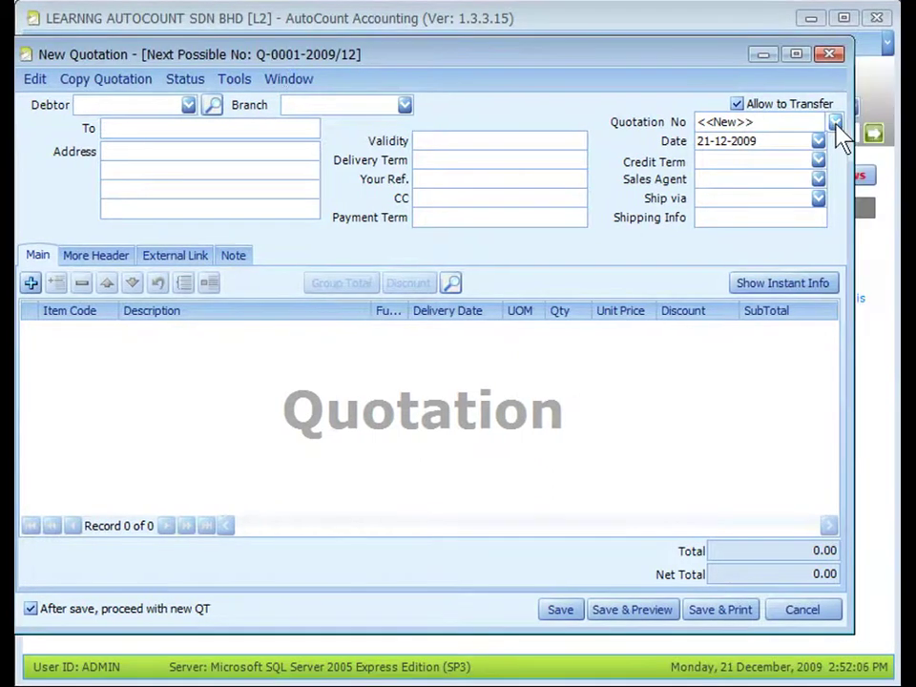
View the Q1 and QT Default number formats, then enter quotation number 12345 manually.
{"action": "left_click", "coordinate": [835, 123]}
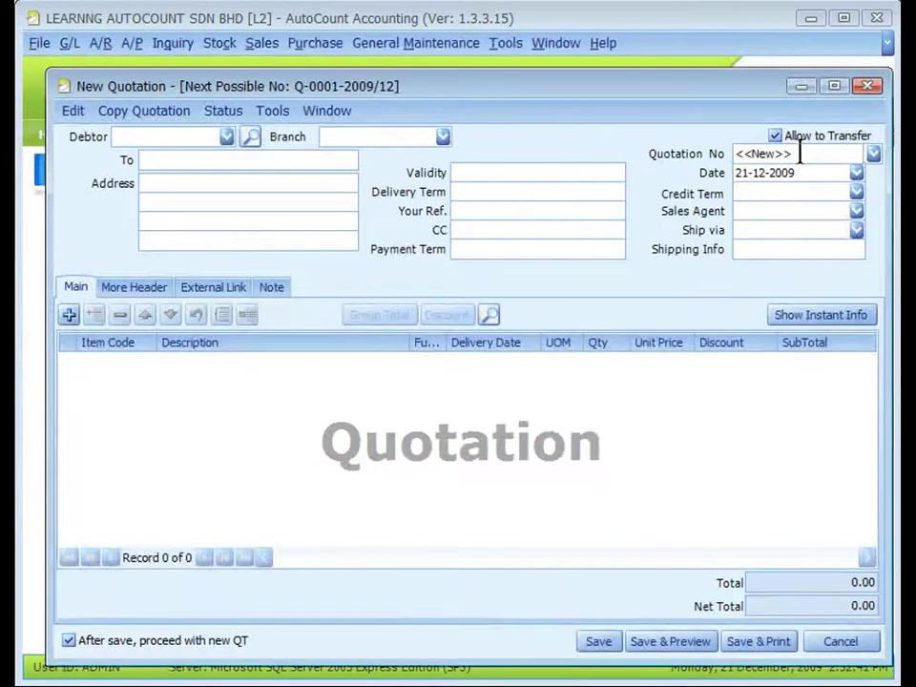
{"action": "type", "text": "12345"}
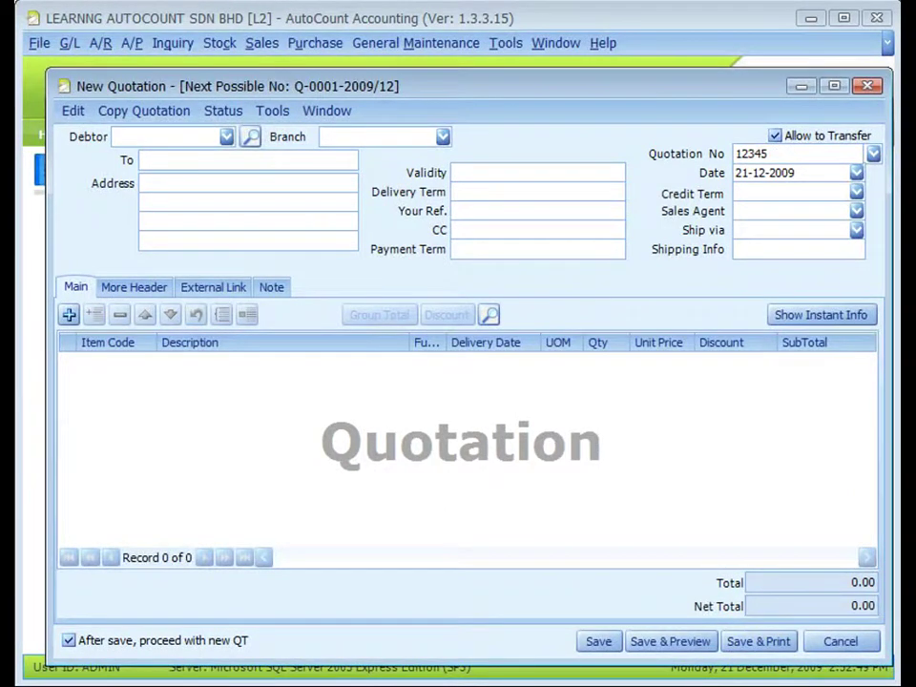